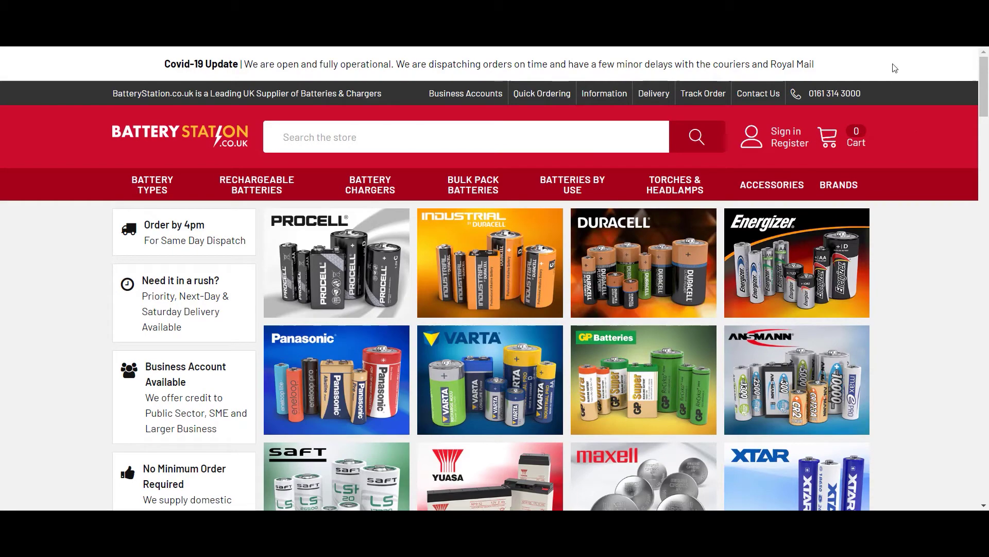
Scroll the Battery Station homepage past the brand tiles, Featured products and Batteries by Industry
scroll(934, 175, "down", 5)
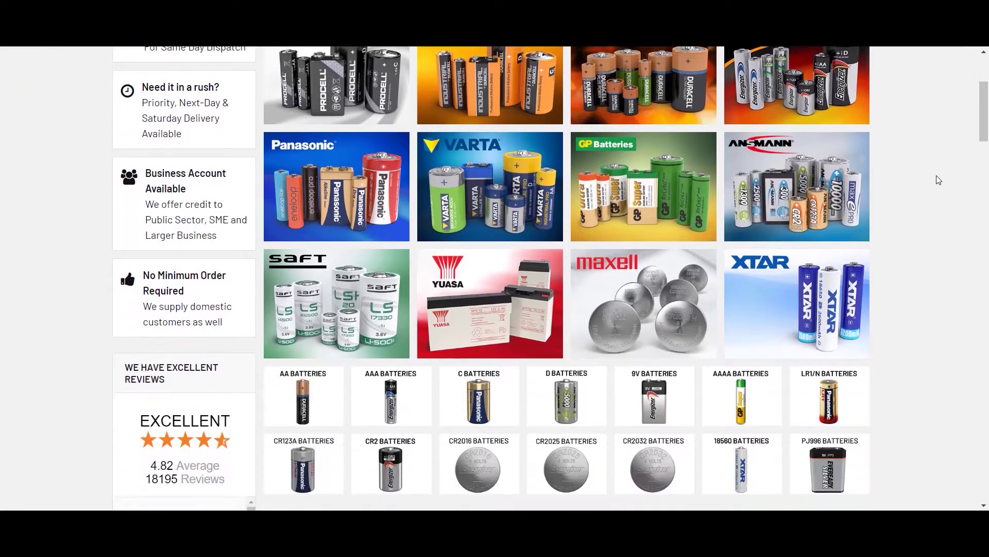
scroll(935, 173, "down", 5)
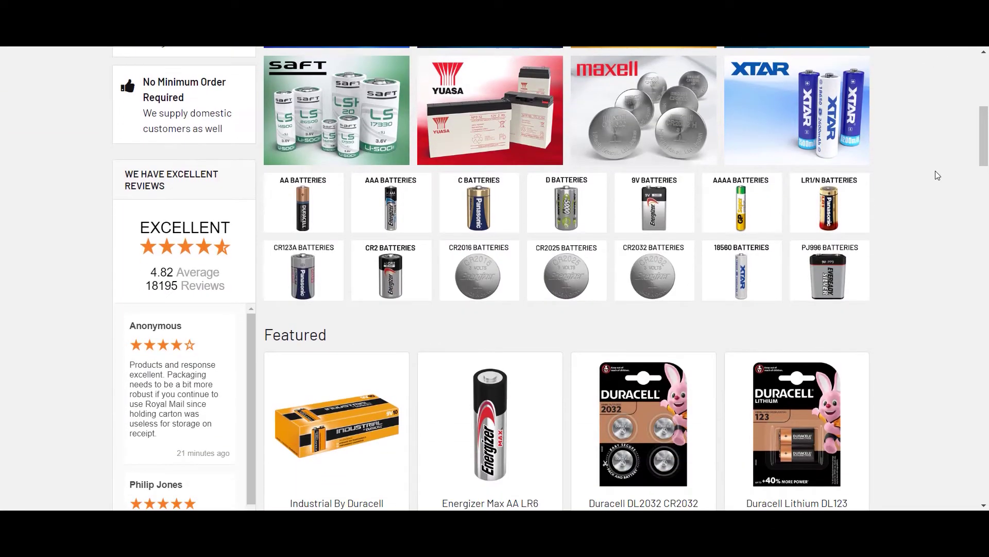
scroll(937, 175, "down", 4)
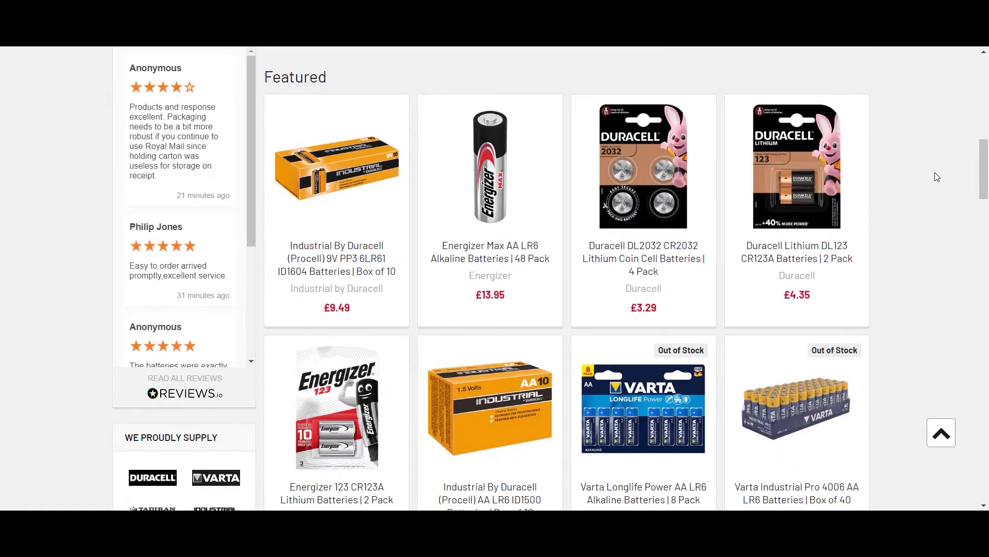
scroll(937, 177, "down", 5)
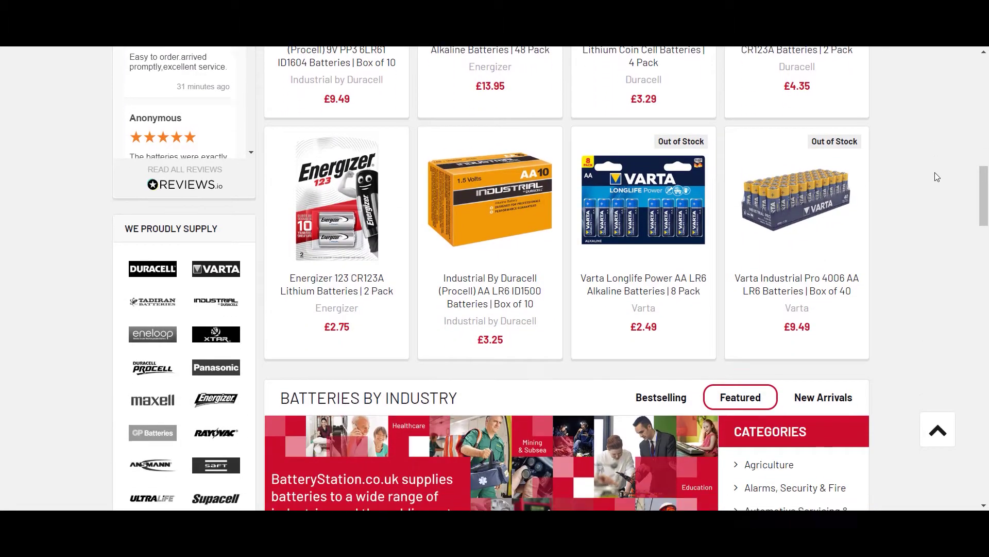
scroll(936, 177, "down", 3)
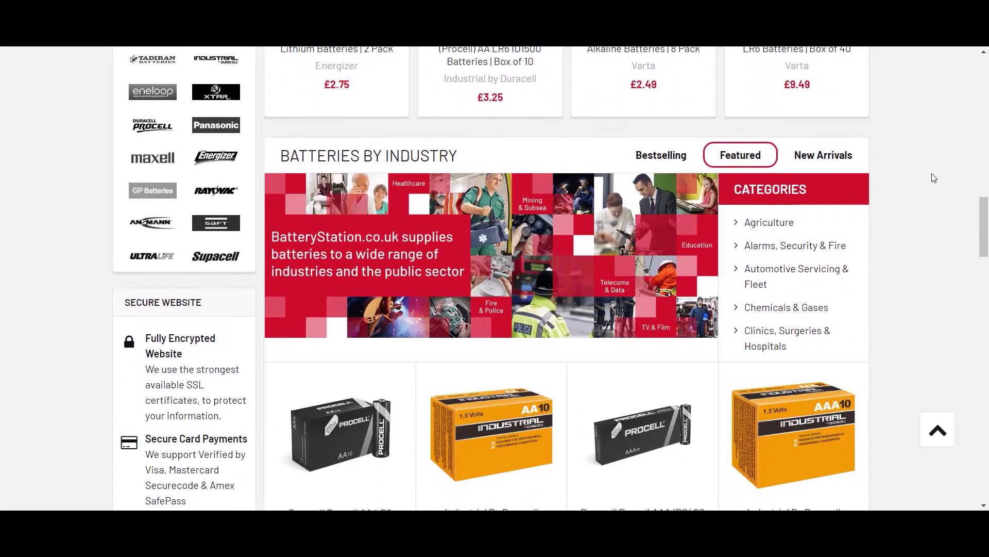
scroll(932, 177, "down", 5)
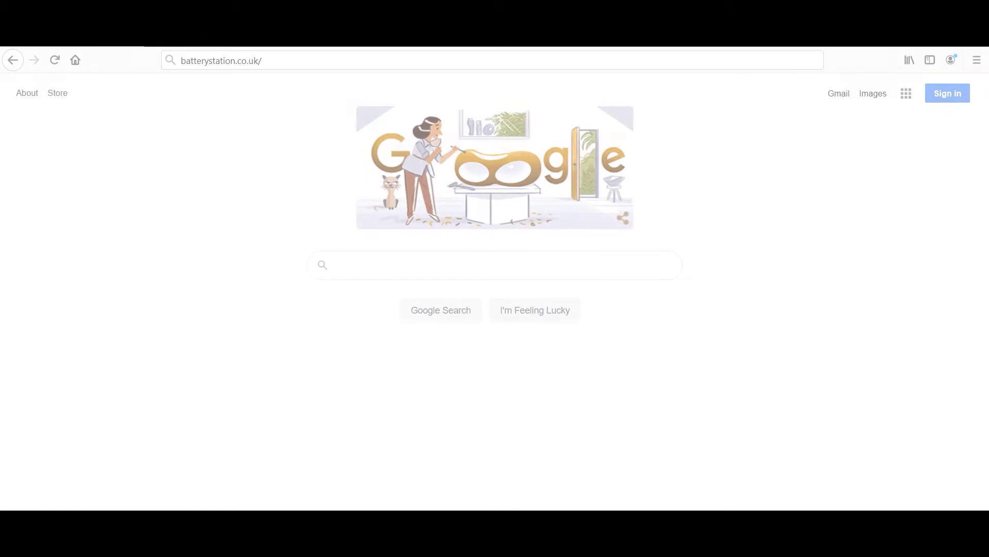
Load batterystation.co.uk and open the full cart page from the cart preview
left_click(235, 61)
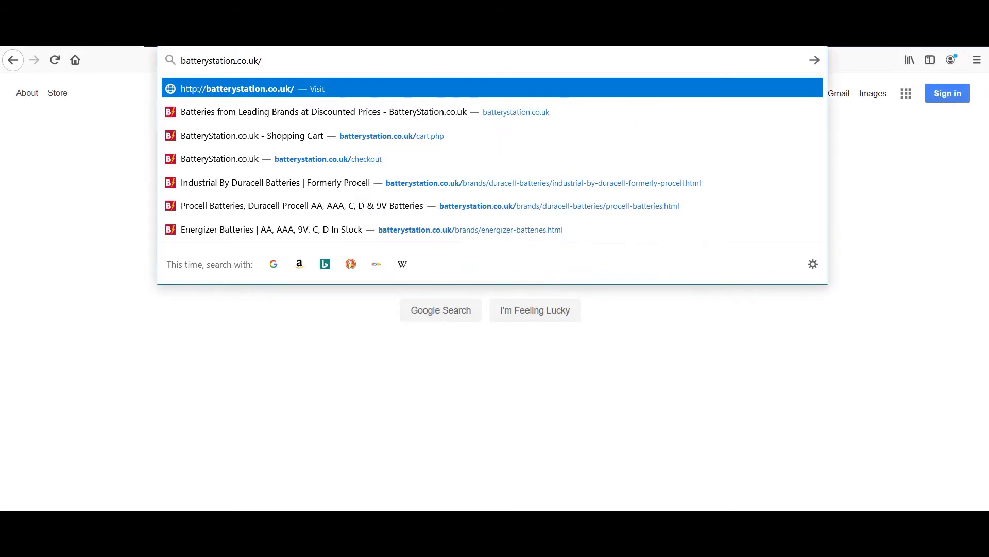
key("Return")
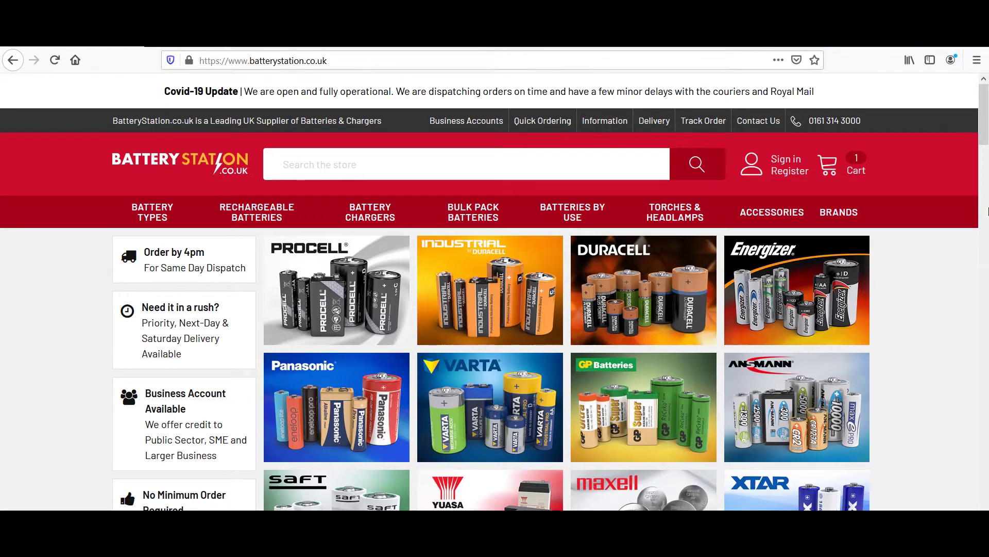
left_click(839, 176)
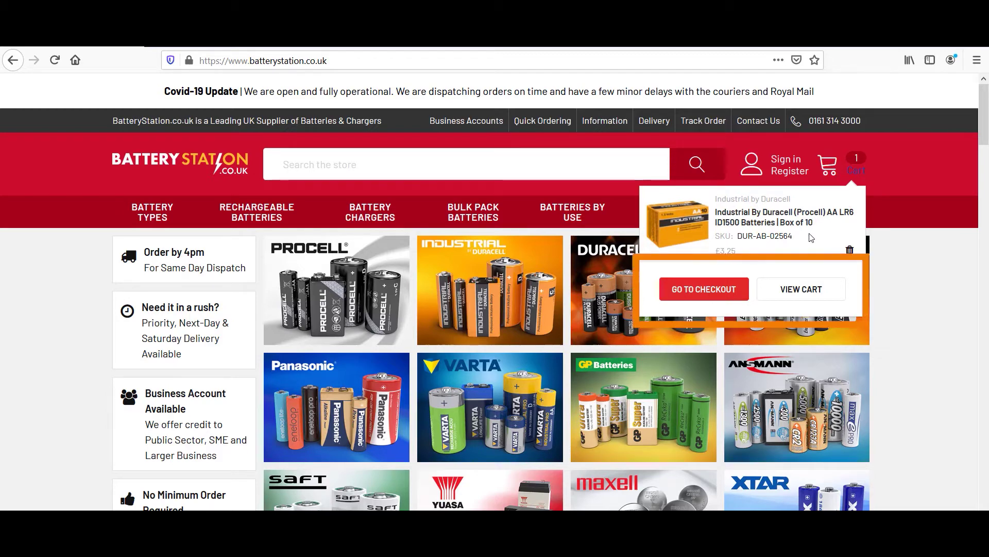
left_click(801, 299)
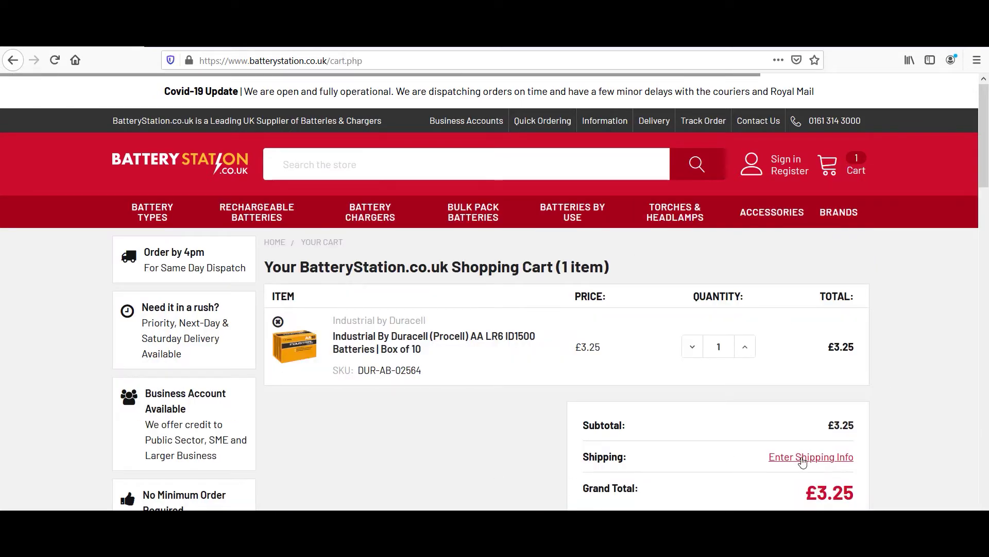
Open the cart's shipping estimate form and keep United Kingdom as the country
left_click(802, 457)
scroll(878, 435, "down", 4)
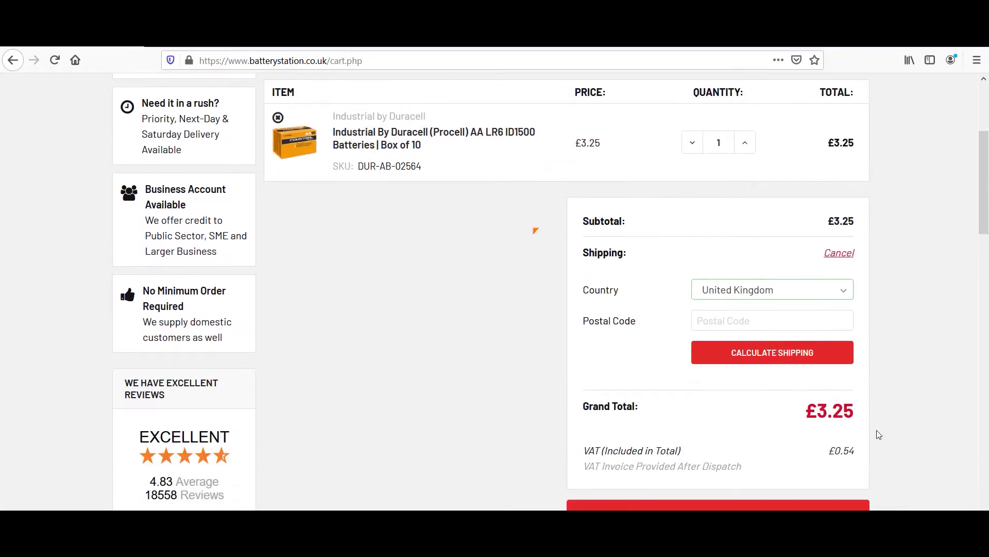
scroll(819, 350, "up", 1)
left_click(804, 357)
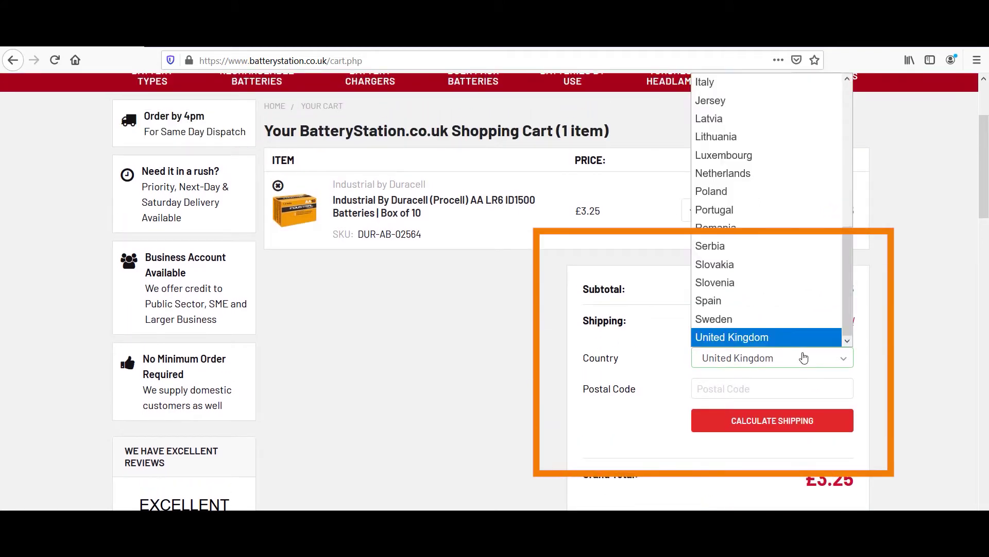
left_click(945, 380)
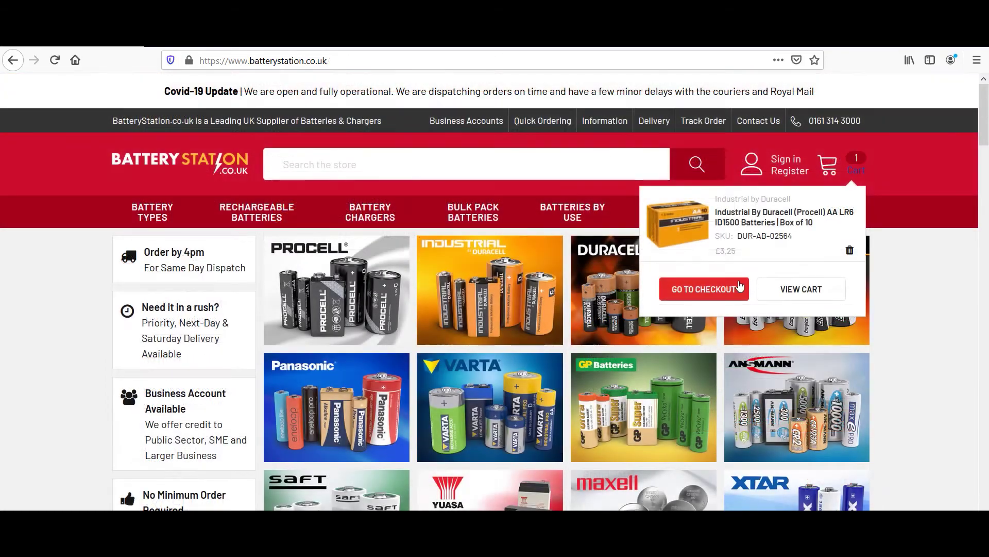
Proceed from the cart to checkout and continue as a guest
left_click(727, 291)
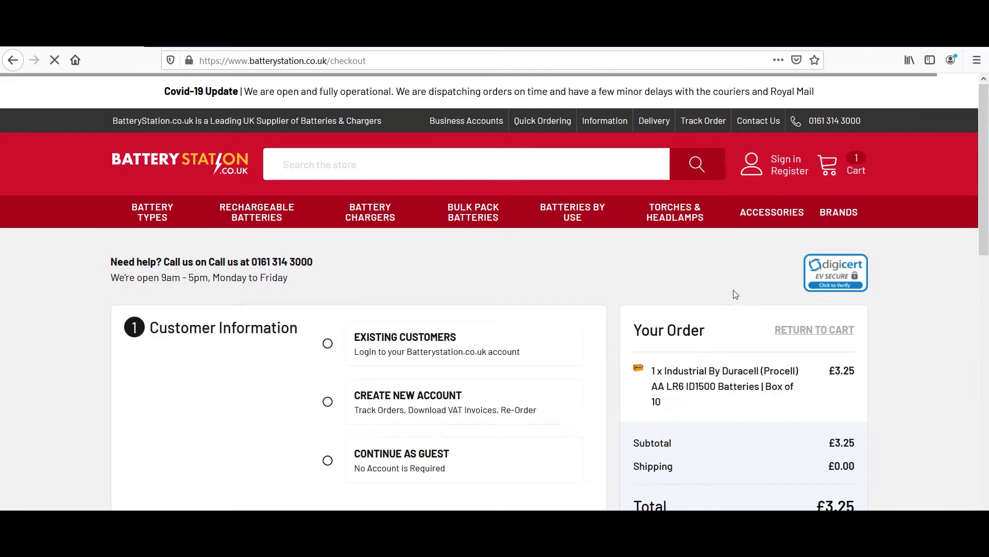
scroll(735, 293, "down", 3)
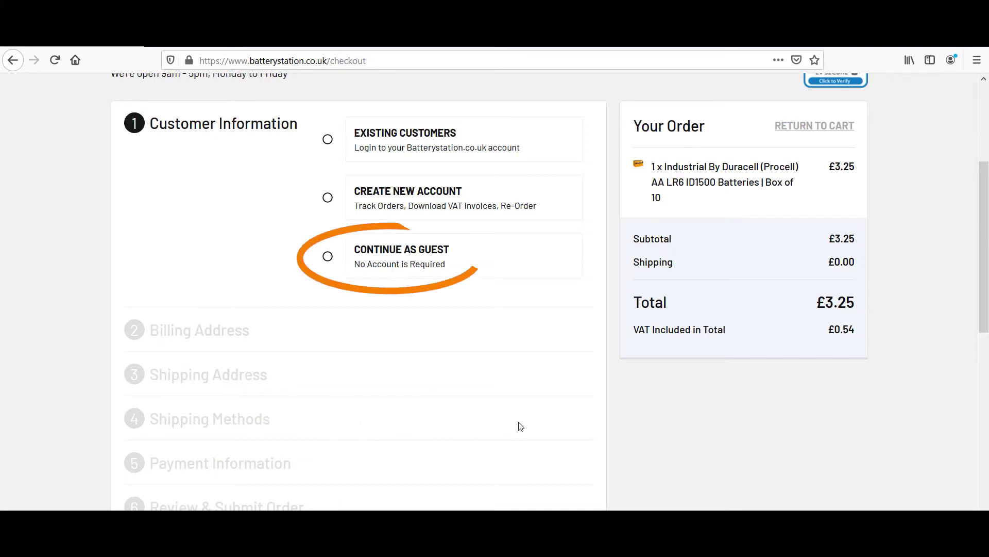
scroll(681, 430, "up", 2)
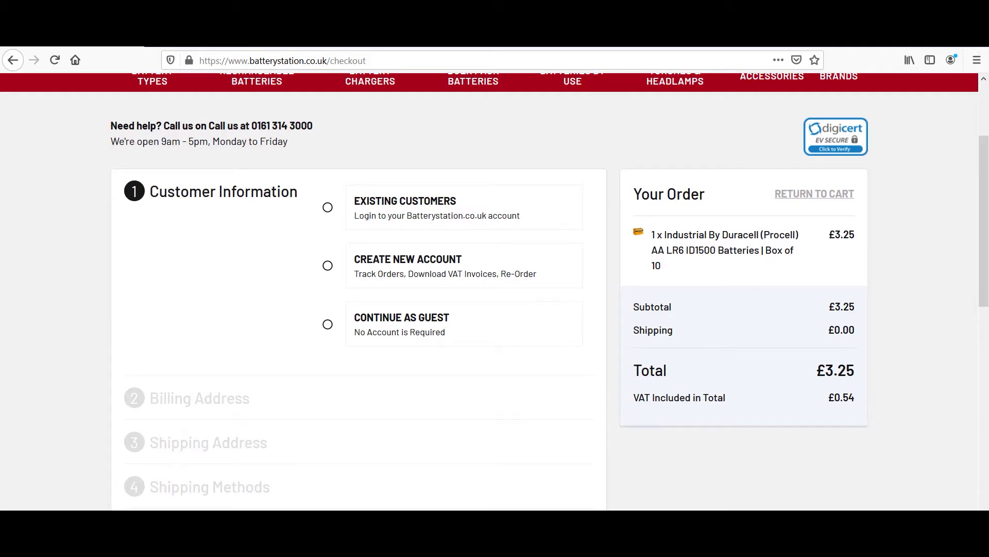
left_click(552, 309)
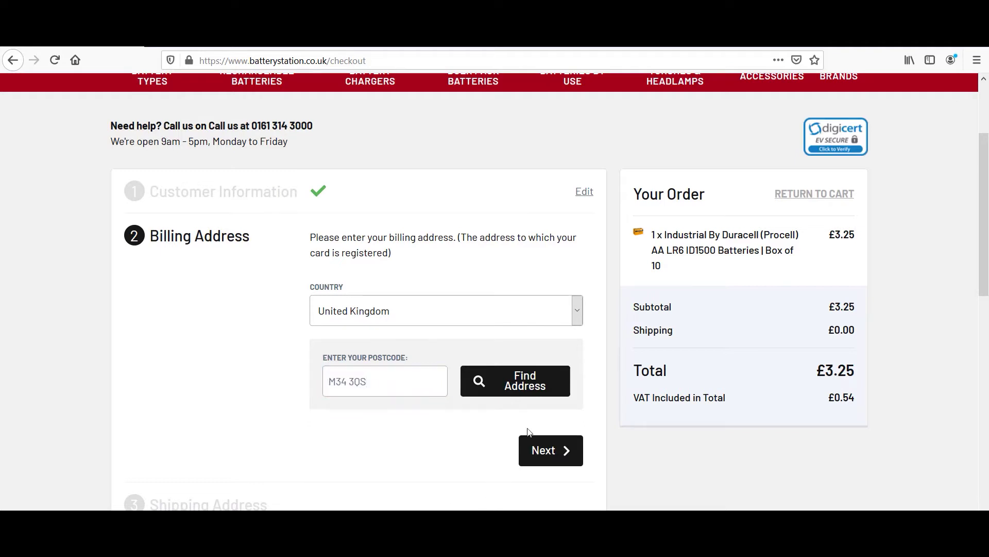
Look up the postcode and fill the billing address with the office address
left_click(537, 387)
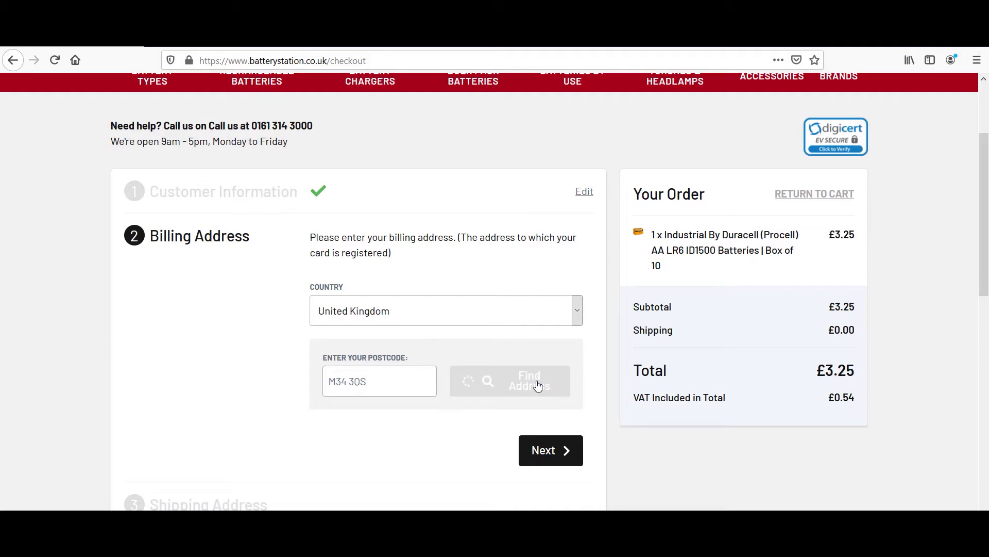
scroll(538, 451, "down", 1)
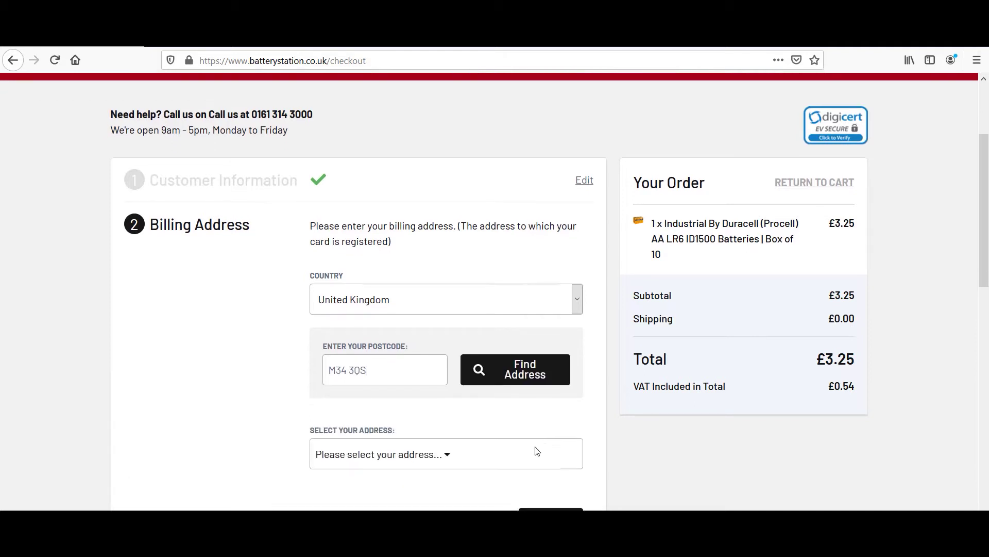
scroll(537, 451, "down", 1)
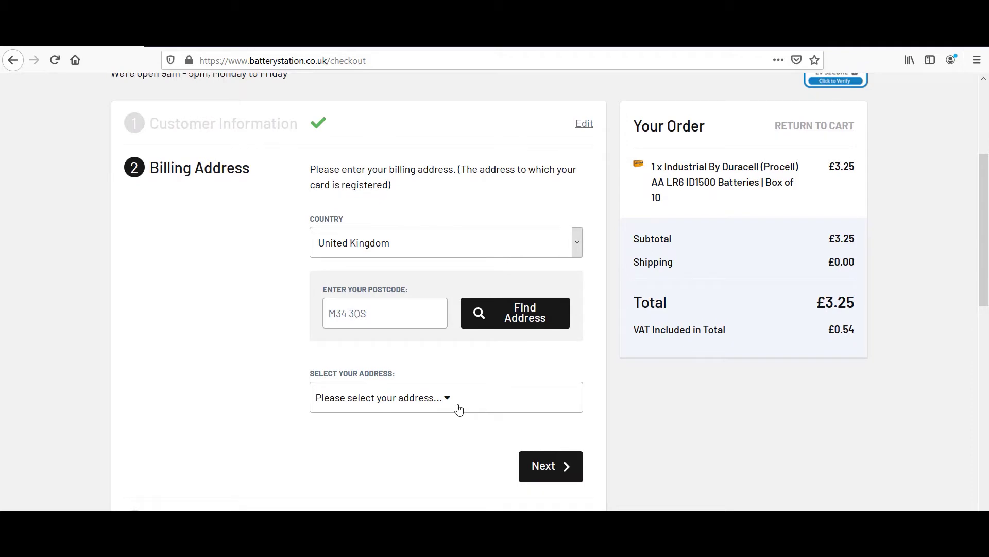
left_click(443, 400)
scroll(441, 406, "down", 1)
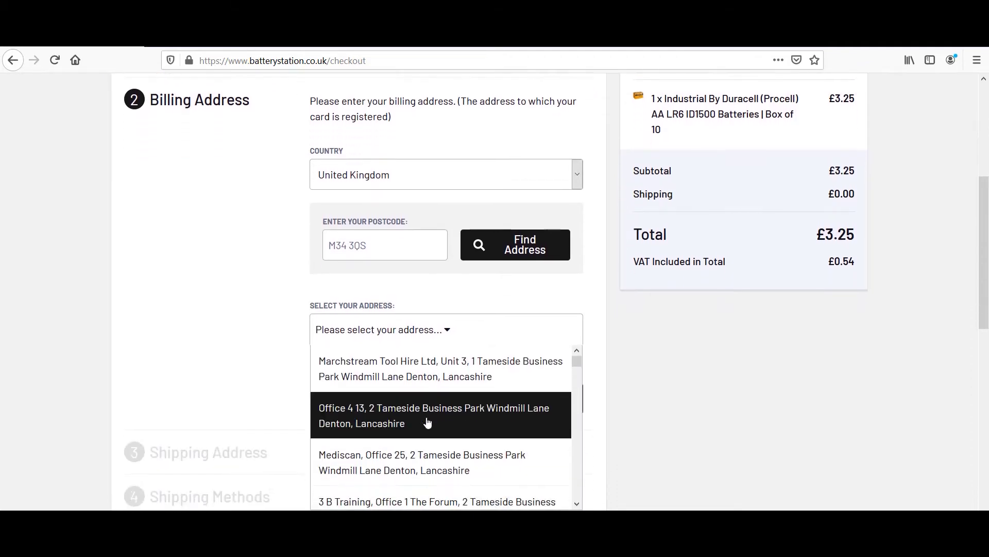
left_click(427, 423)
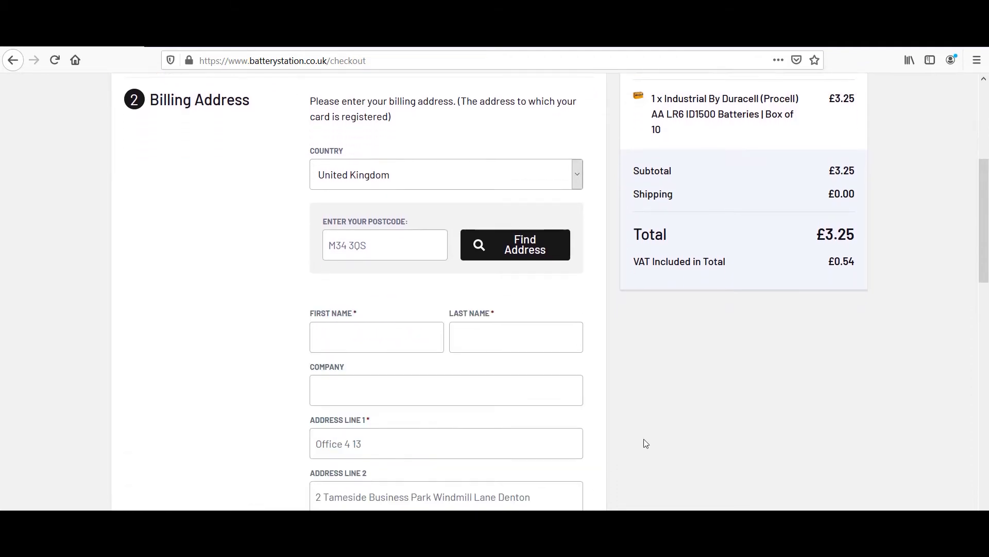
scroll(645, 442, "down", 1)
scroll(644, 441, "down", 1)
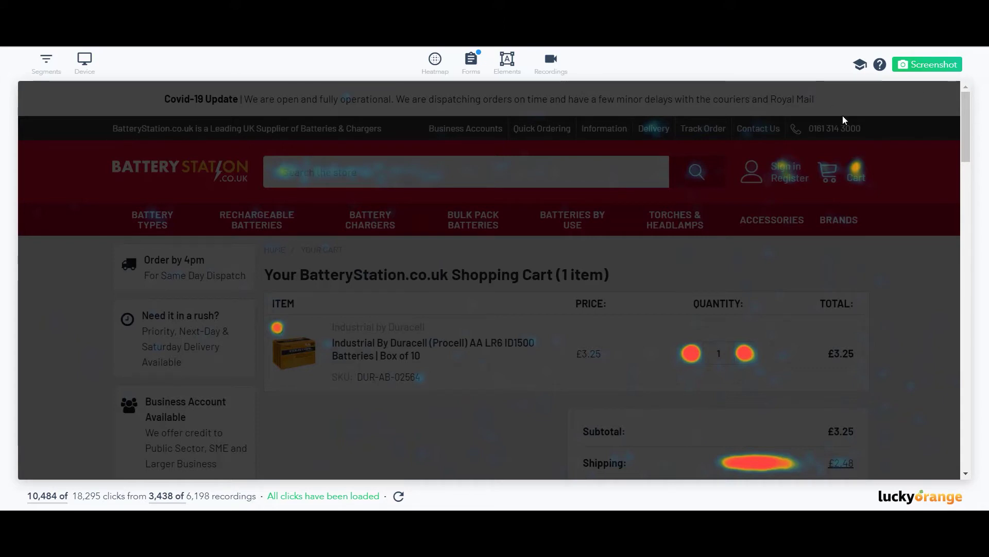
Scroll the checkout heatmap down to the billing address fields
scroll(830, 160, "down", 1)
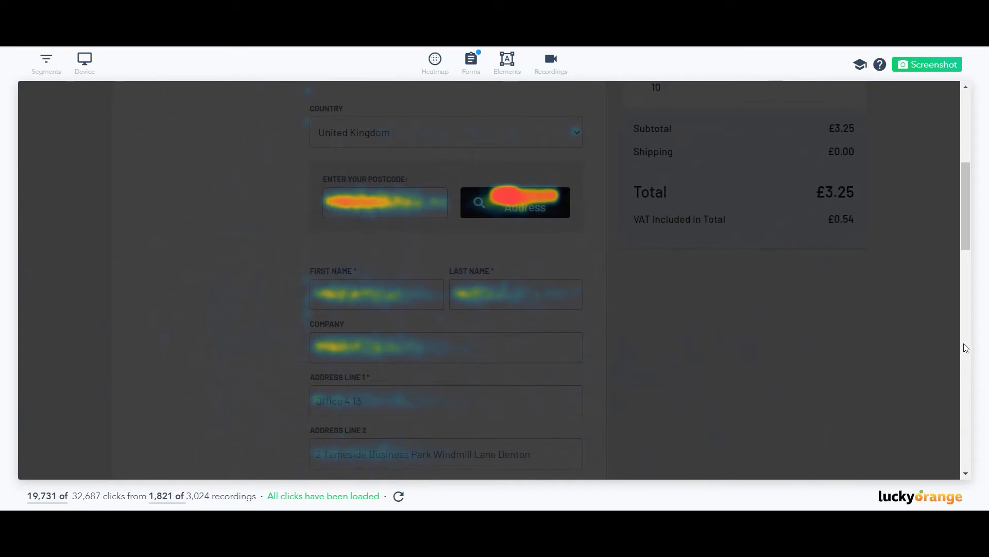
Open the Billing Address Form's Abandonment report from the Forms list
scroll(967, 349, "down", 2)
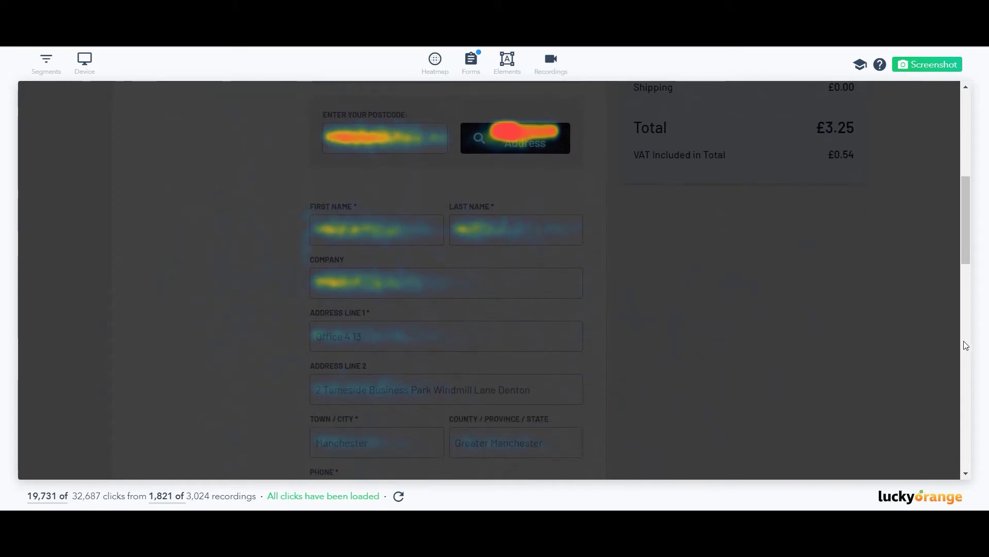
scroll(963, 347, "down", 2)
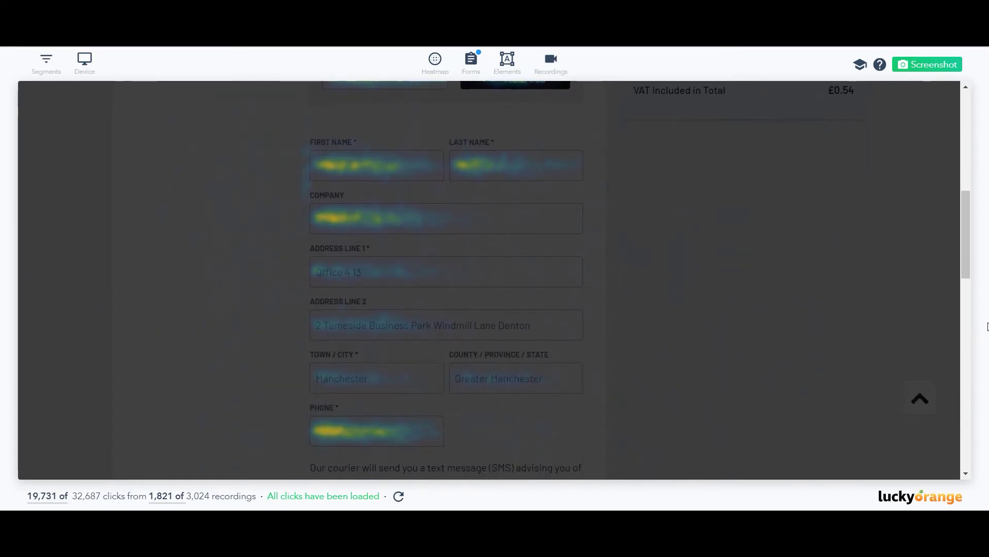
left_click(475, 67)
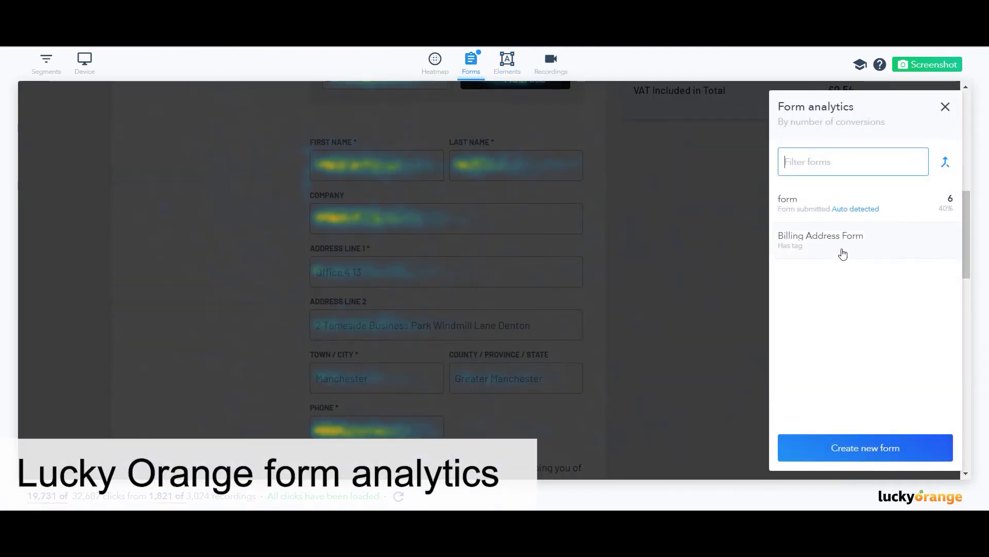
left_click(842, 252)
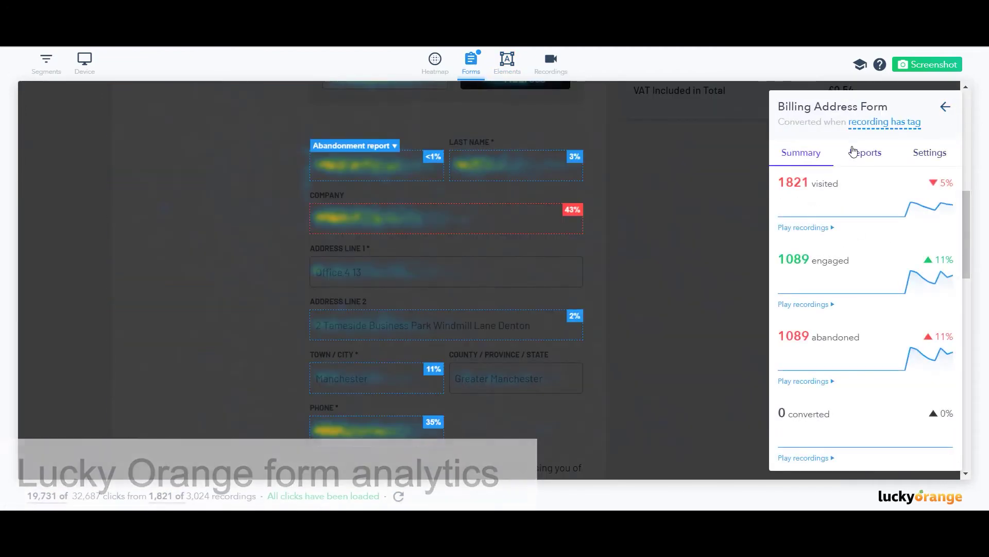
left_click(858, 156)
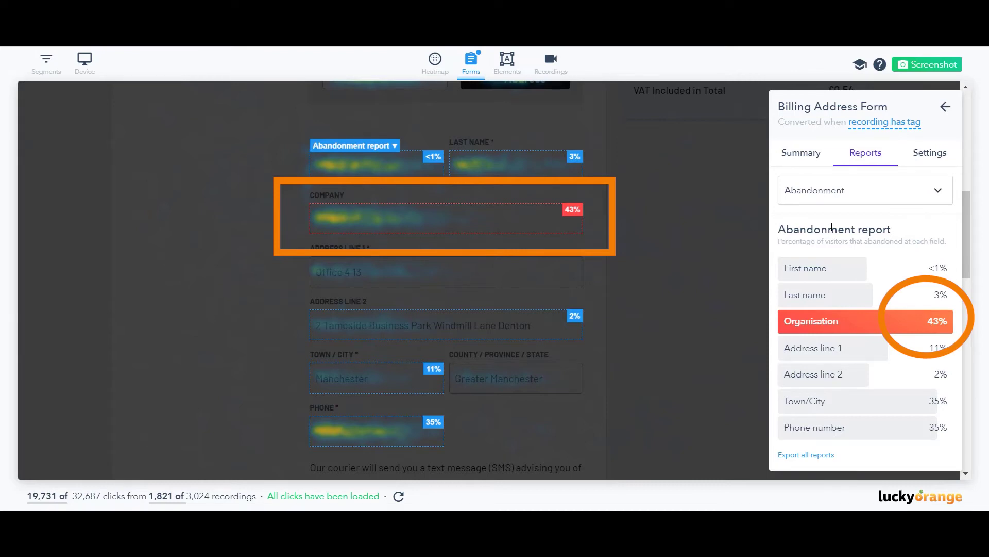
mouse_move(783, 324)
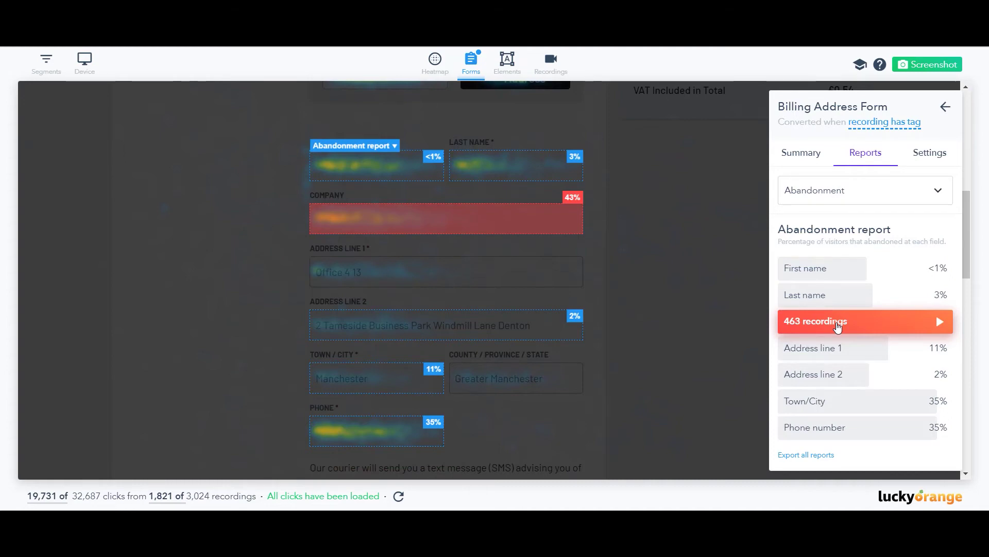
Play the 463 recordings of visitors abandoning at Organisation
left_click(838, 326)
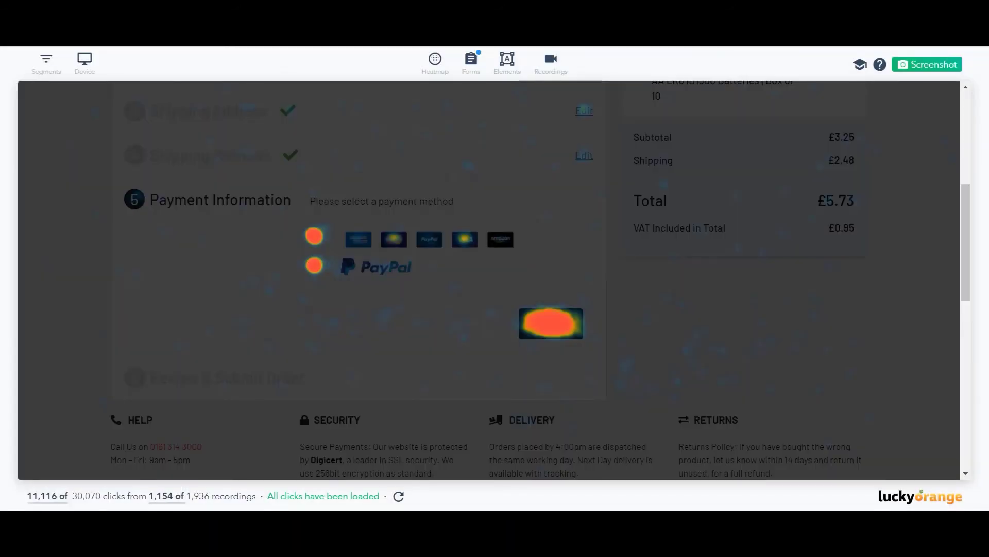
mouse_move(315, 241)
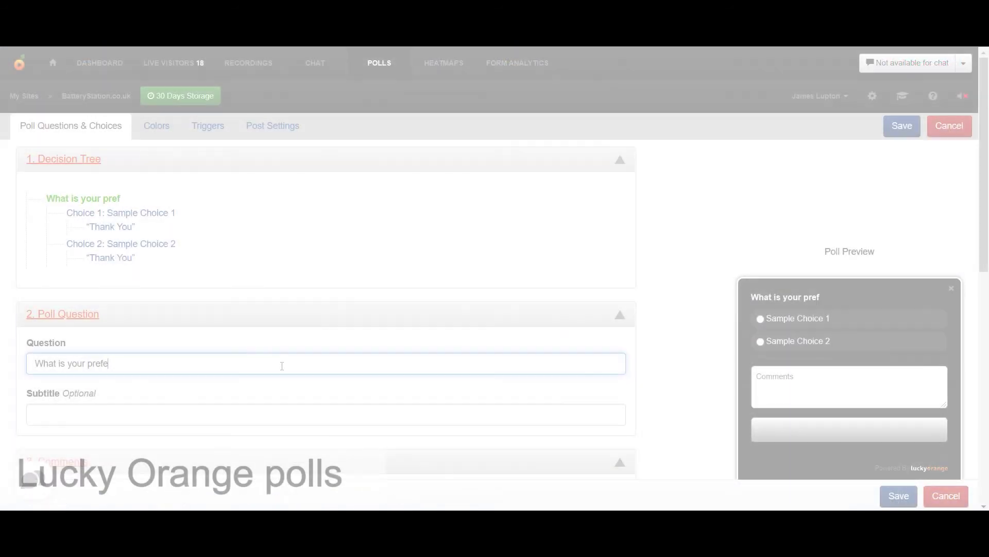
Complete the question as 'What is your preferred payment method?' and disable visitor comments
type("your preferred pay")
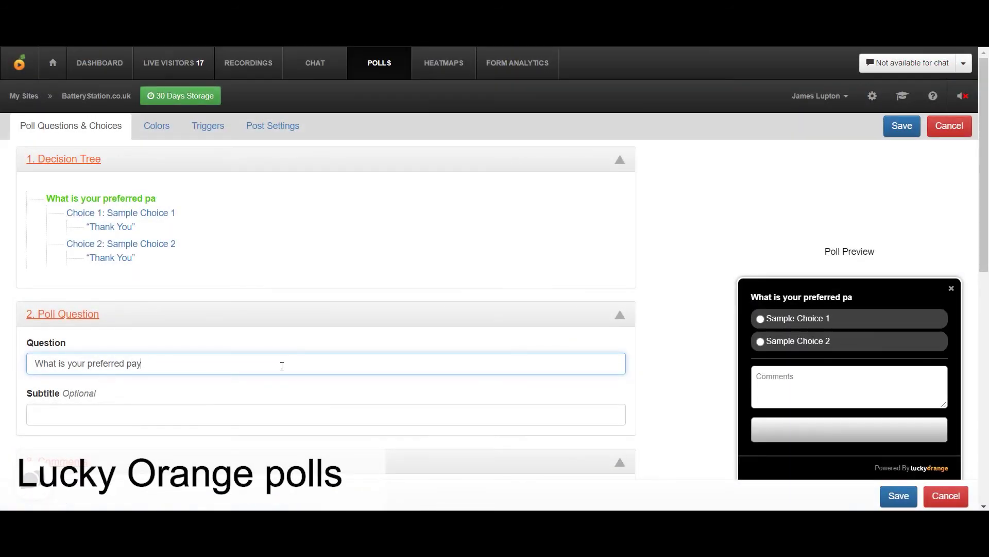
type("ment method?")
scroll(280, 364, "down", 5)
left_click(104, 231)
scroll(116, 240, "down", 2)
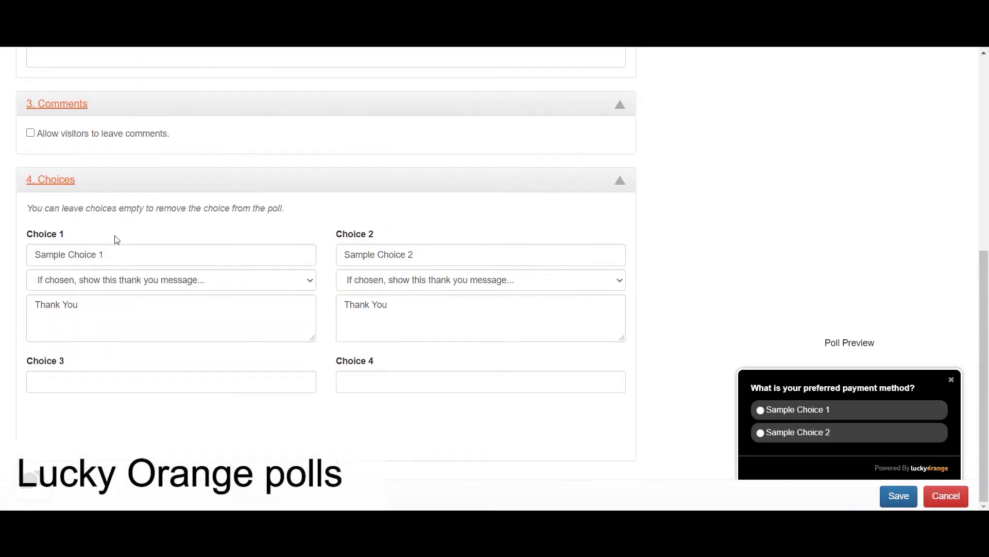
Enter Google Pay and Amazon Pay as the first two choices
triple_click(98, 255)
type("Google Pay")
key("Tab")
key("Tab")
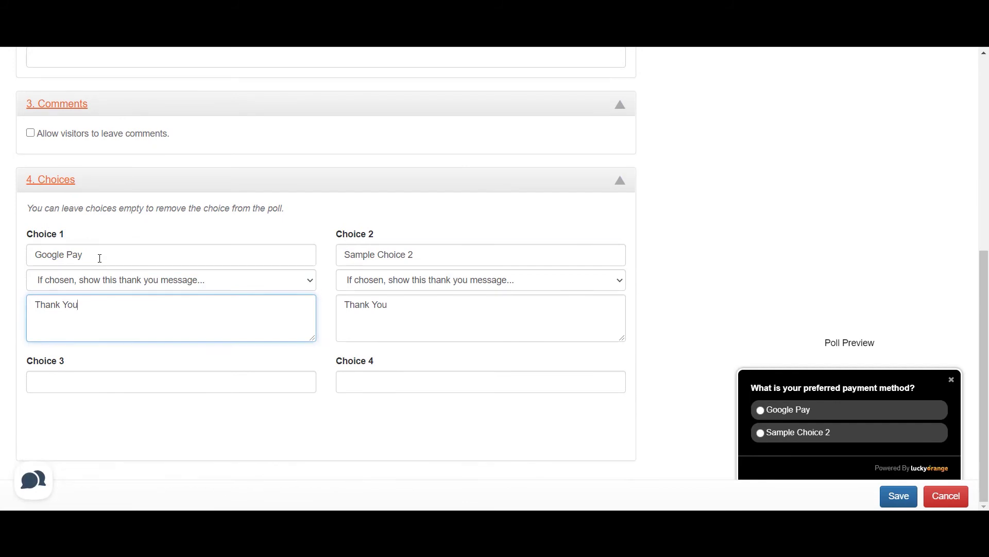
key("Tab")
type("Amazon Pay")
Add Apple Pay and MasterPass as choices three and four, each with a 'Thank You' message
key("Tab")
key("Tab")
key("Tab")
type("A")
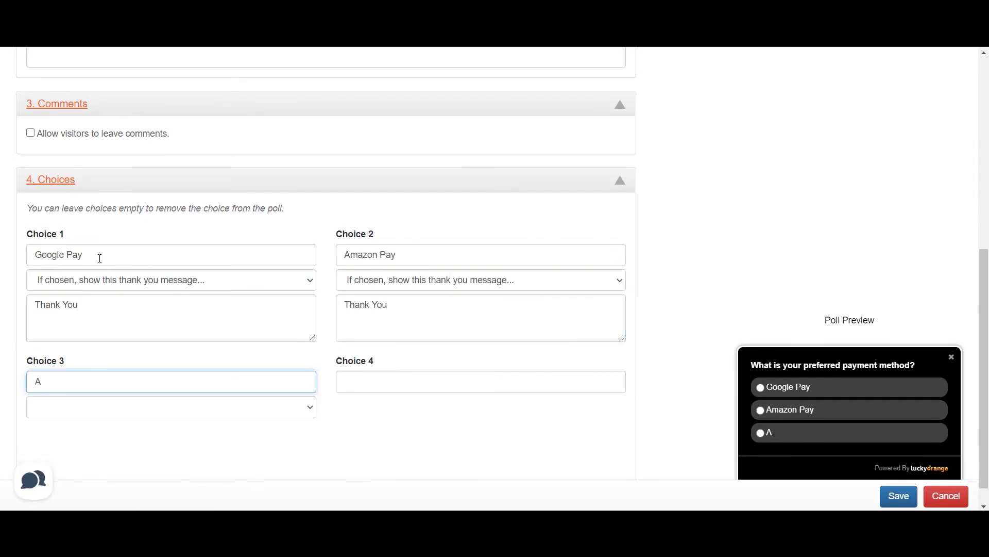
type("pple Pay")
key("Tab")
key("Down")
key("Down")
key("Up")
key("Tab")
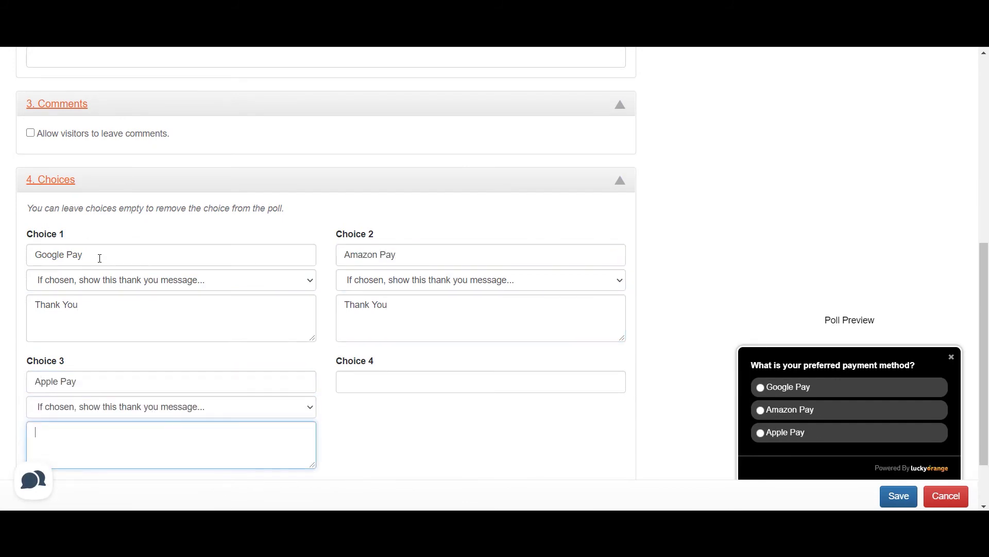
type("Thank You")
key("Tab")
type("MasterPass")
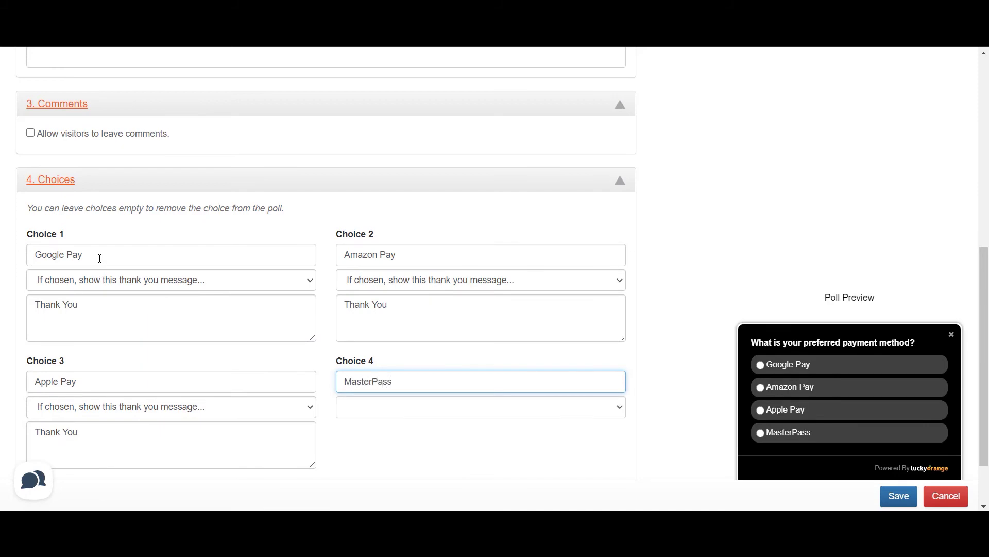
key("Tab")
key("Down")
key("Tab")
type("Thank You")
scroll(215, 190, "up", 8)
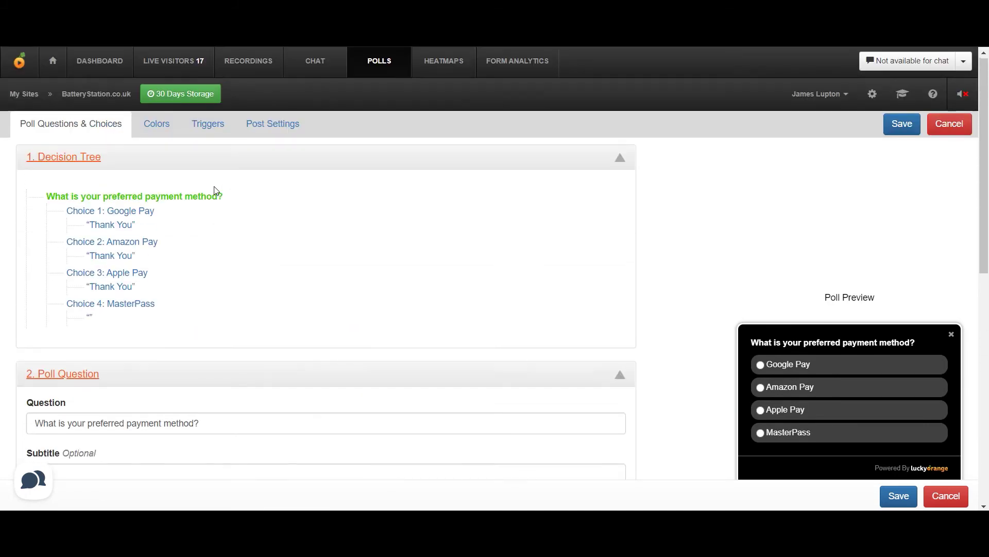
Set the poll's background colour to red #e00025 in the Colors settings
left_click(172, 128)
left_click_drag(124, 187, 28, 191)
type("#e00025")
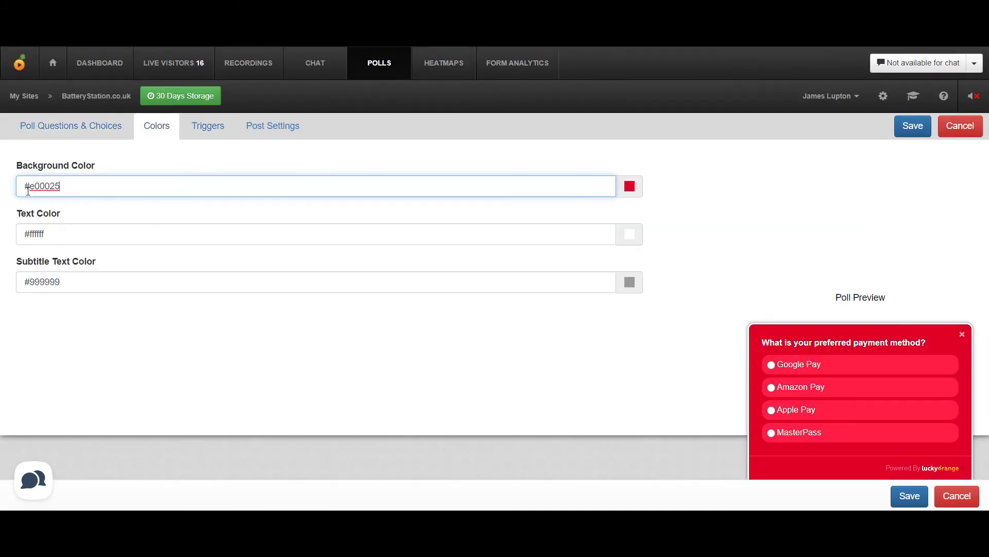